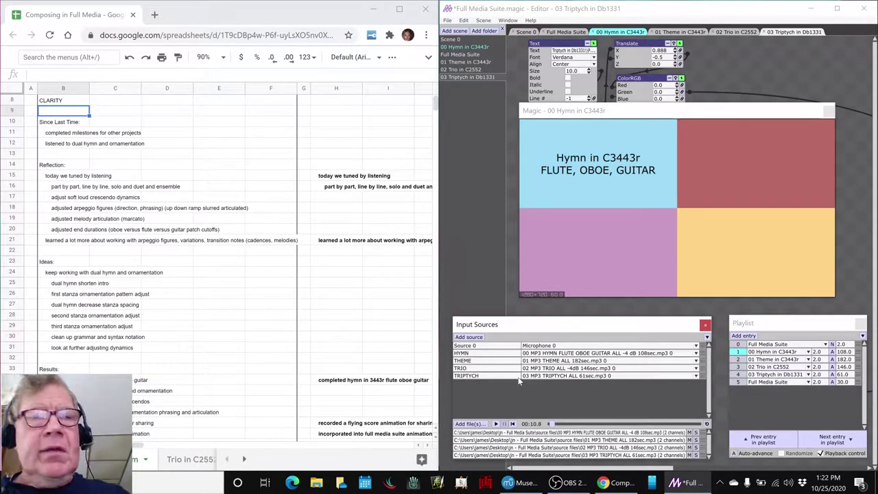
# Bring the MuseScore hymn score to the front from the taskbar
pyautogui.hotkey('alt', 'Tab')
pyautogui.press('Tab')
pyautogui.press('Tab')
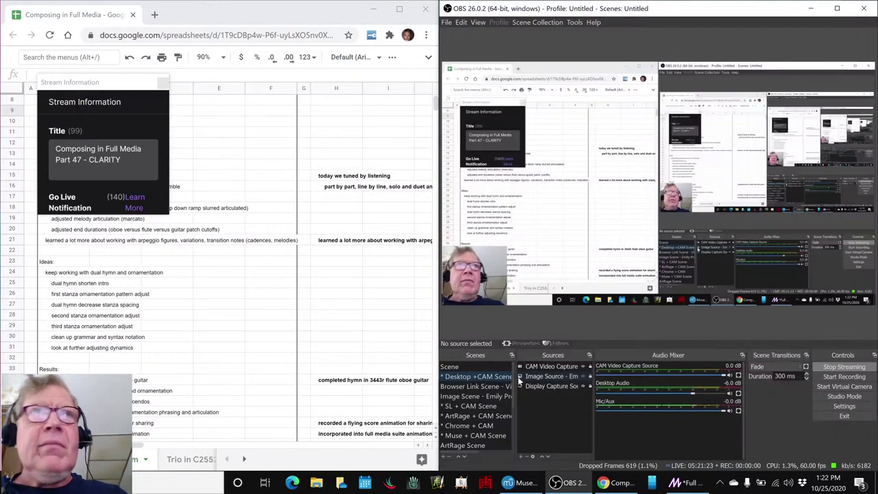
pyautogui.click(509, 483)
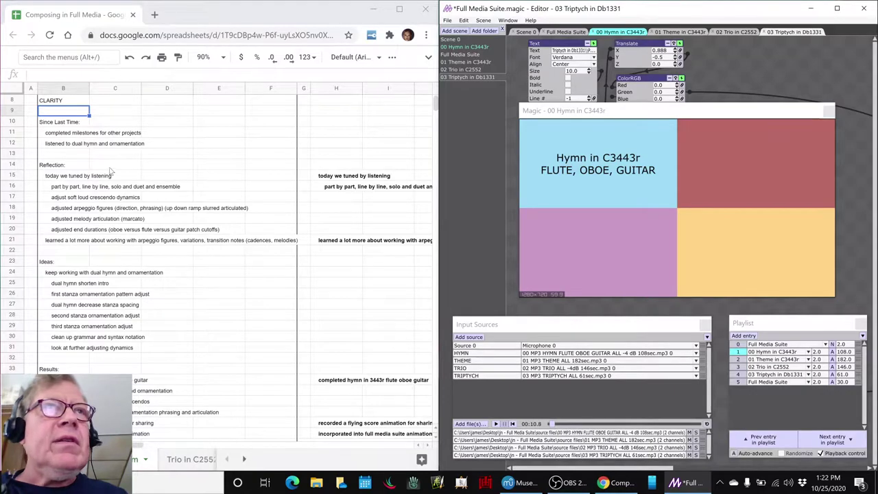
pyautogui.click(525, 482)
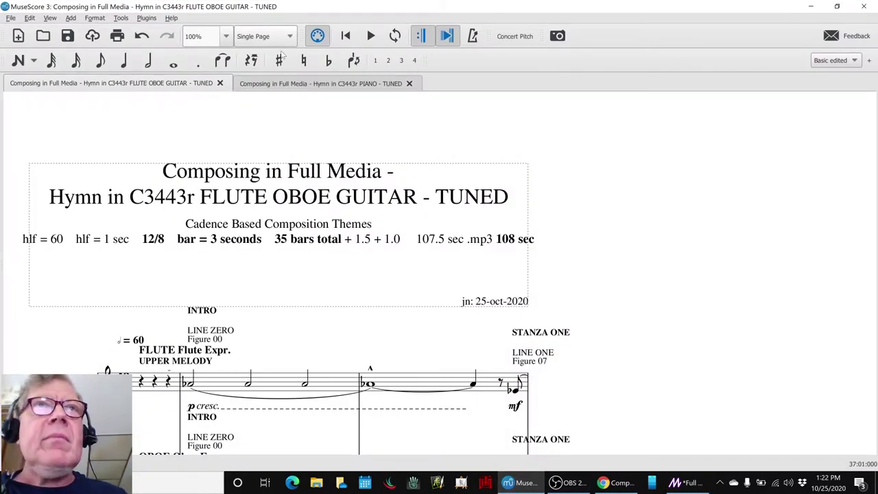
# Close the piano version of the hymn and switch the score to Continuous View
pyautogui.click(277, 83)
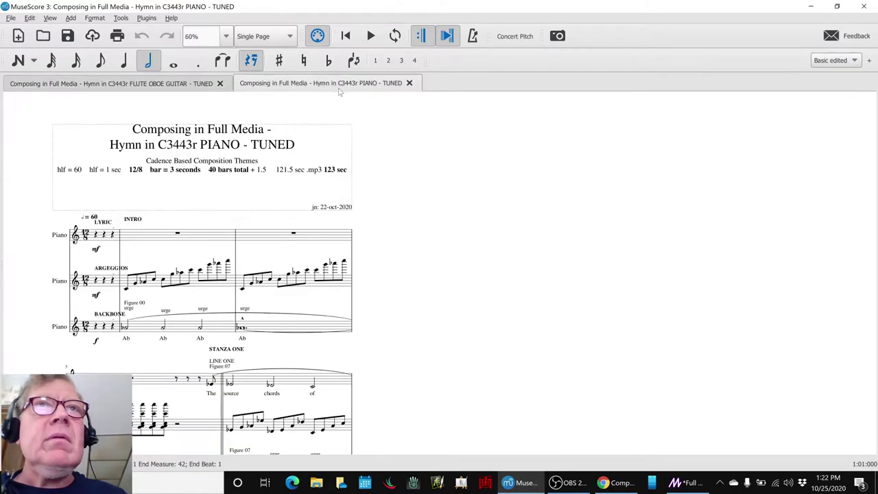
pyautogui.click(409, 83)
pyautogui.click(263, 31)
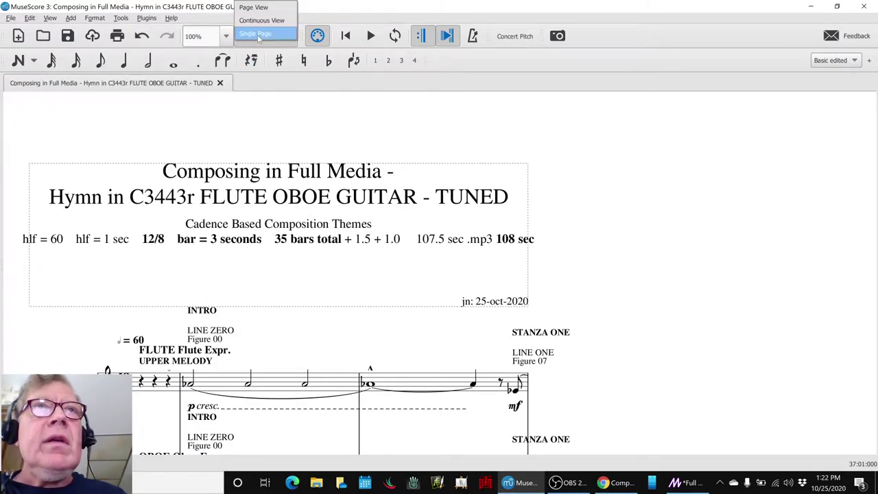
pyautogui.click(267, 23)
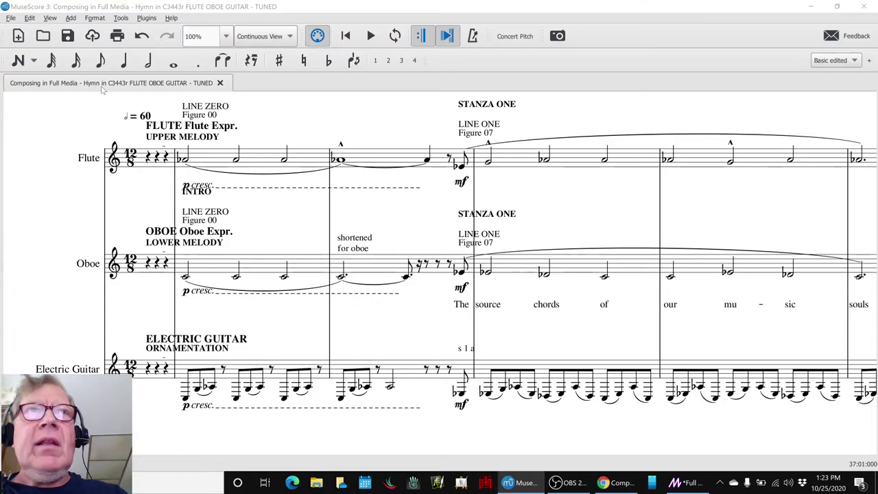
pyautogui.hotkey('alt', 'Tab')
pyautogui.hotkey('alt', 'Tab')
pyautogui.hotkey('alt', 'Tab')
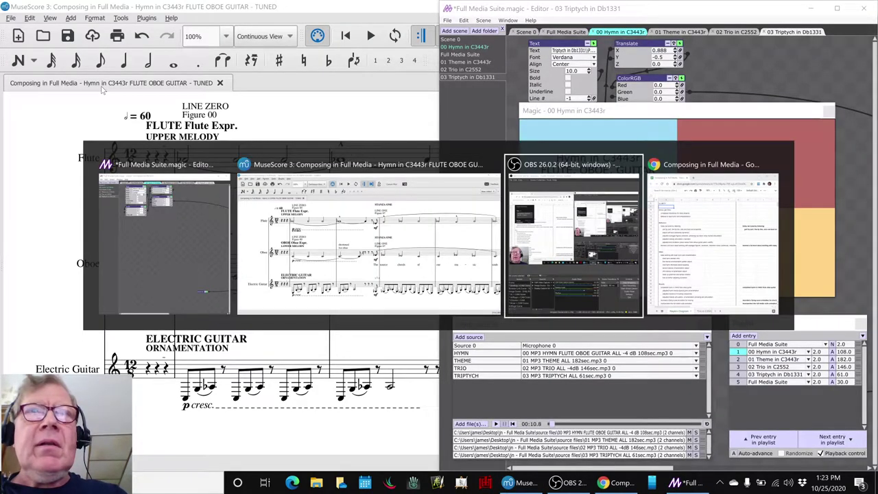
pyautogui.hotkey('alt', 'Tab')
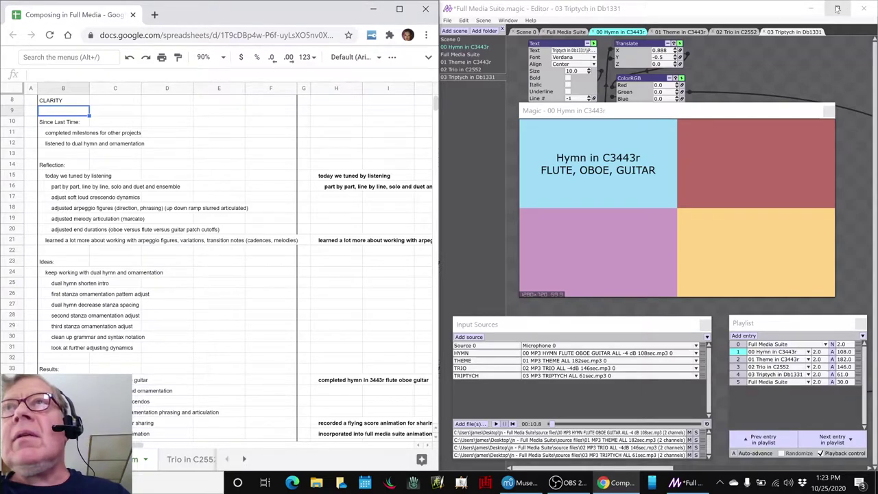
# Minimize the Full Media Suite editor, select cell H21, then return to the hymn score
pyautogui.click(810, 9)
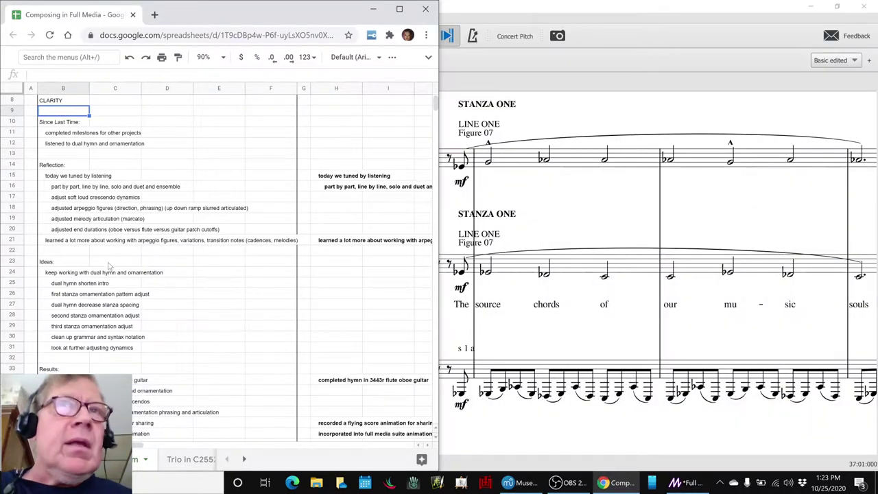
pyautogui.click(330, 243)
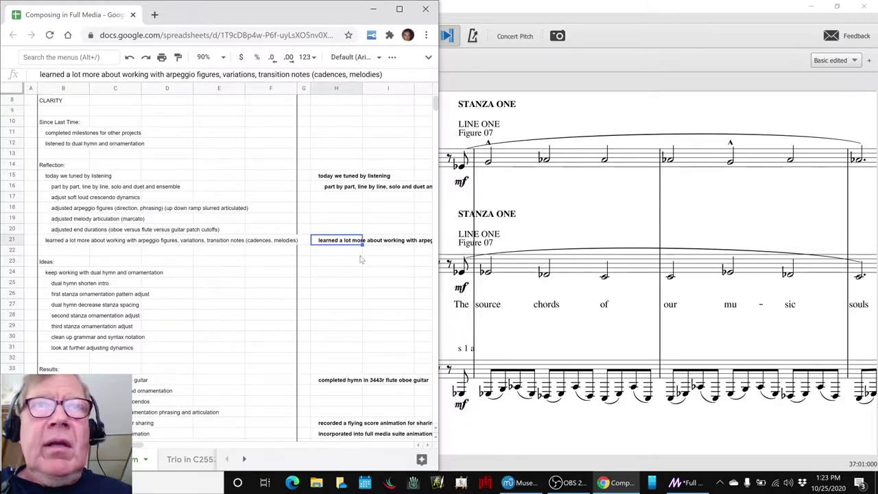
pyautogui.hotkey('alt', 'Tab')
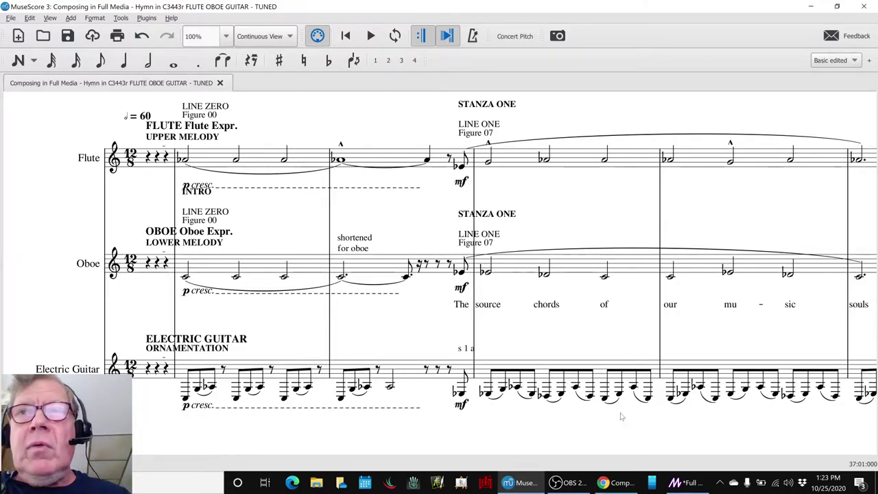
# Play the score briefly from a guitar note in measure 5, then stop and deselect
pyautogui.moveTo(660, 415); pyautogui.dragTo(443, 416)
pyautogui.scroll(-6, 443, 416)
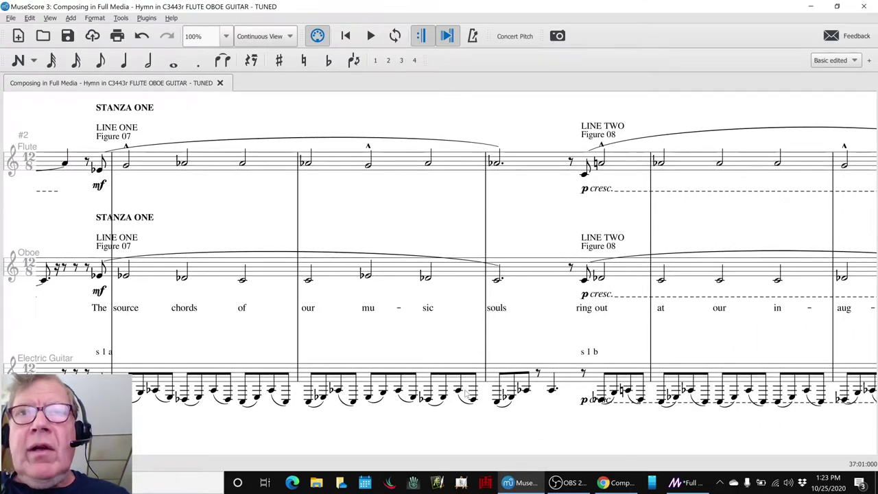
pyautogui.click(463, 396)
pyautogui.press('space')
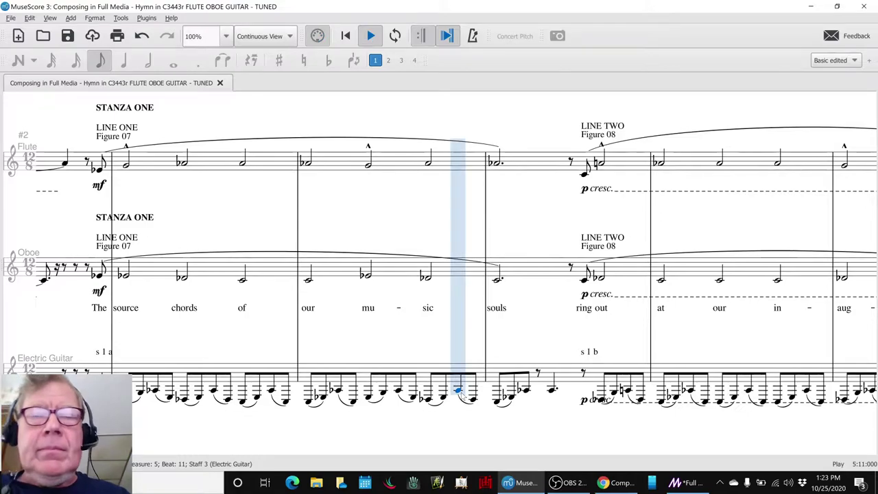
pyautogui.press('space')
pyautogui.press('space')
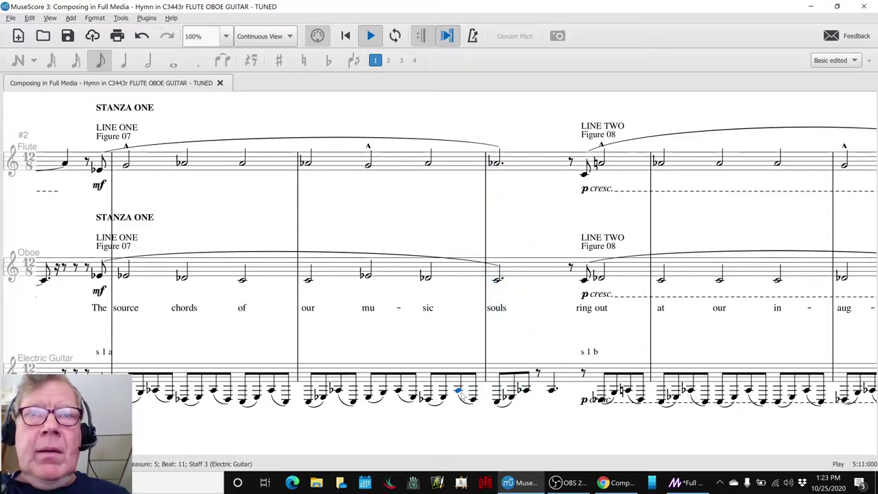
pyautogui.press('space')
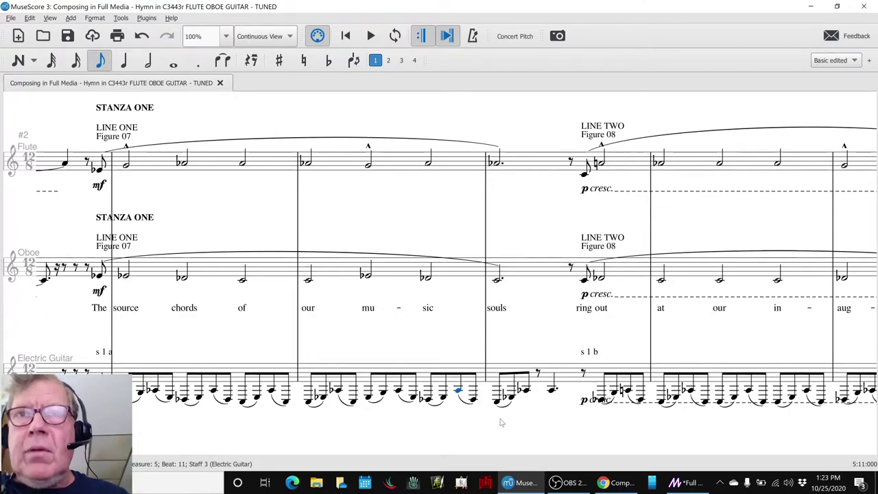
pyautogui.press('Escape')
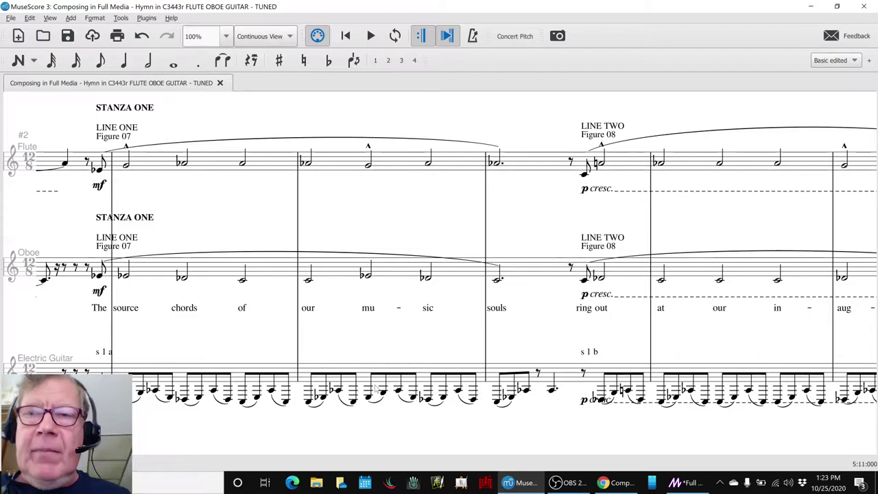
# Return the score to its beginning, clear the selection, and switch to the spreadsheet log
pyautogui.press('Home')
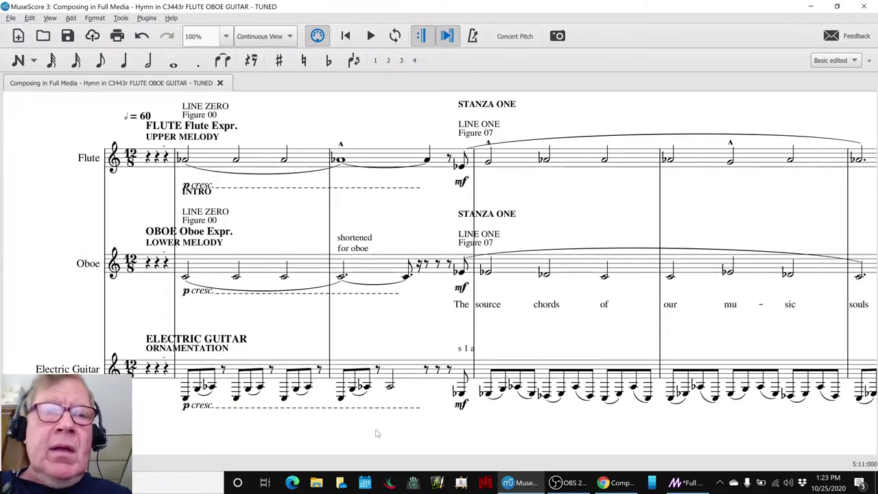
pyautogui.hotkey('ctrl', 'Home')
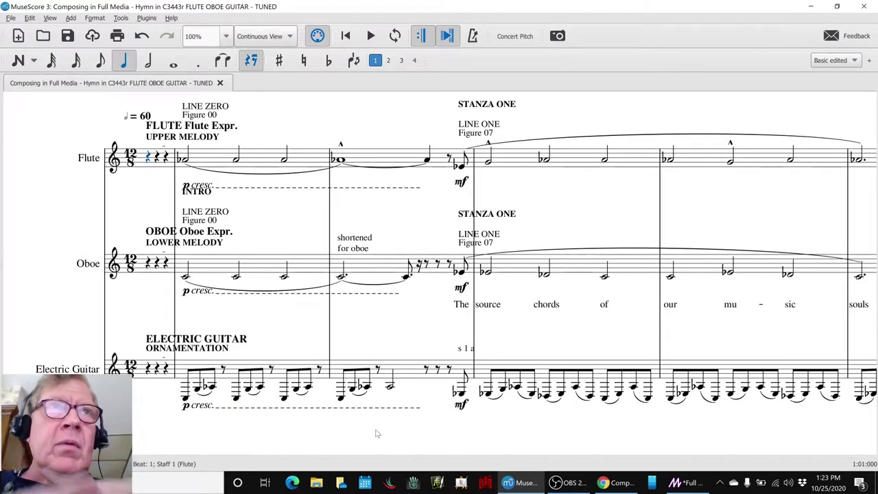
pyautogui.click(71, 302)
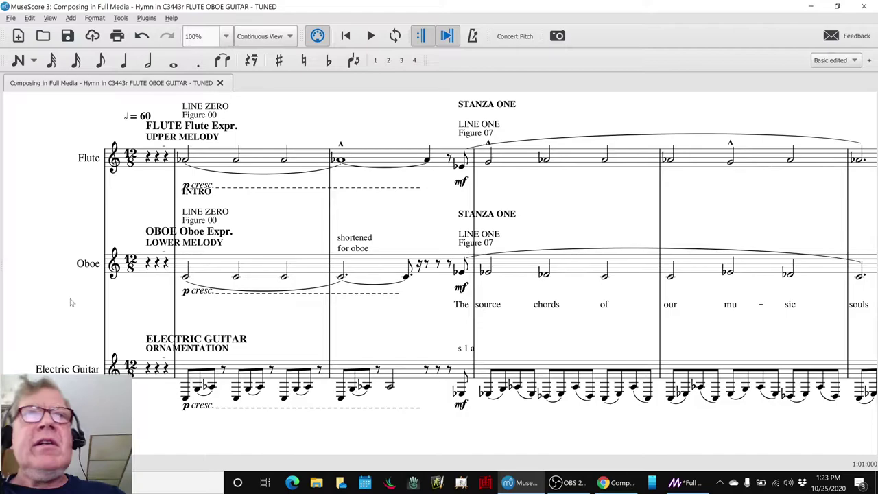
pyautogui.hotkey('alt', 'Tab')
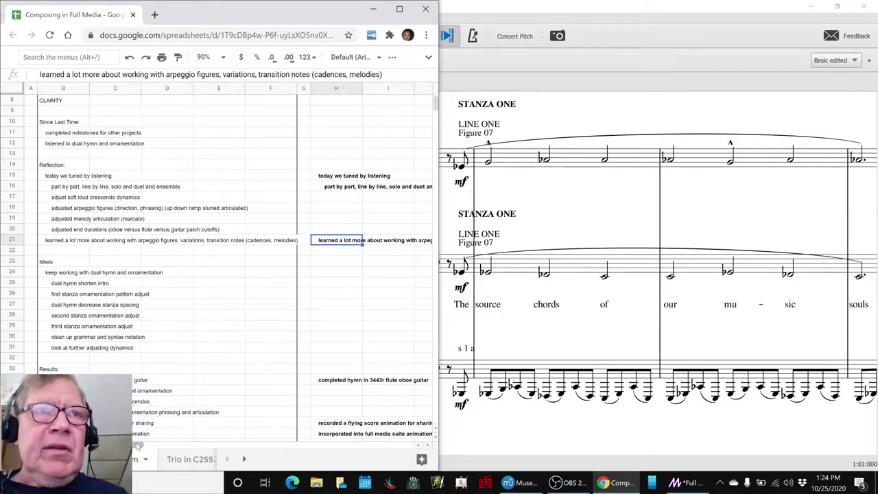
pyautogui.moveTo(144, 445)
pyautogui.mouseDown()
pyautogui.moveTo(193, 454)
pyautogui.moveTo(143, 451)
pyautogui.mouseUp()
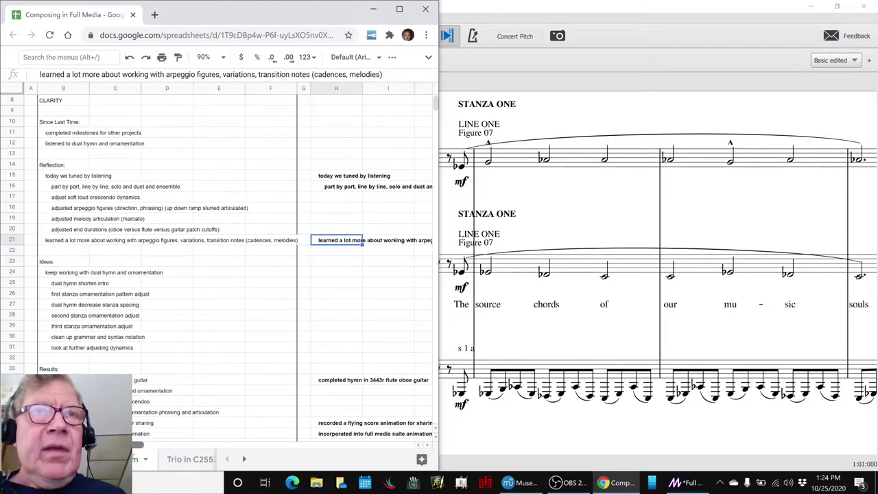
pyautogui.click(332, 383)
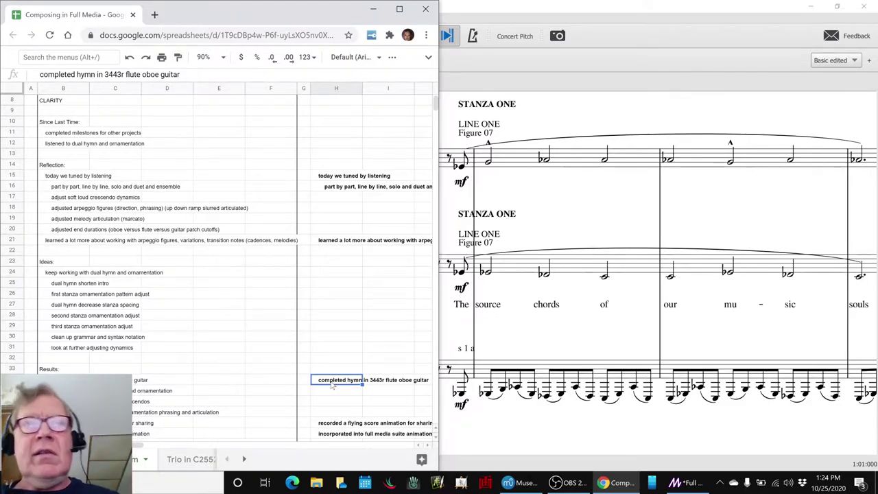
pyautogui.click(330, 425)
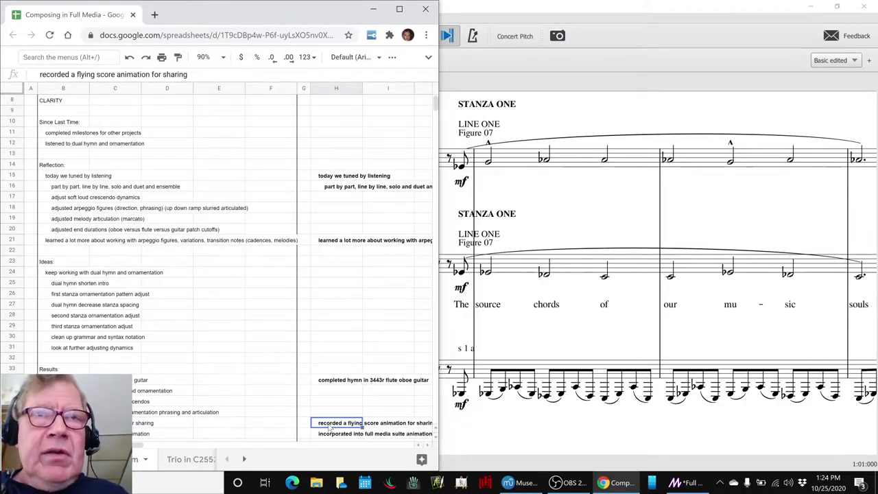
pyautogui.click(330, 433)
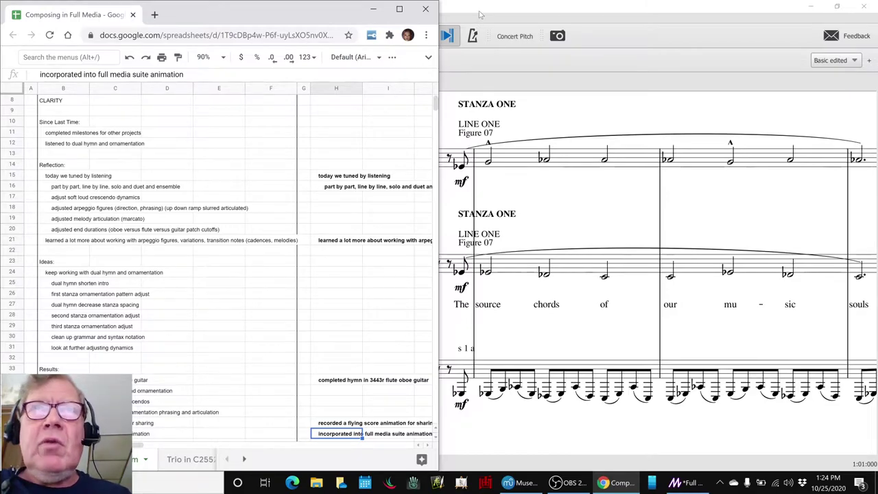
# Bring the MuseScore flute, oboe and guitar hymn score in front of the browser
pyautogui.click(477, 9)
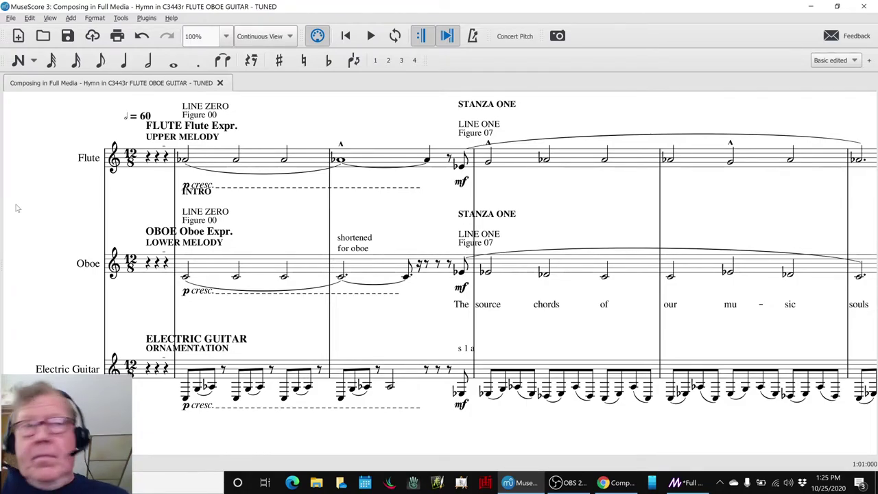
# Start playback of the flute, oboe and guitar hymn from the beginning
pyautogui.press('space')
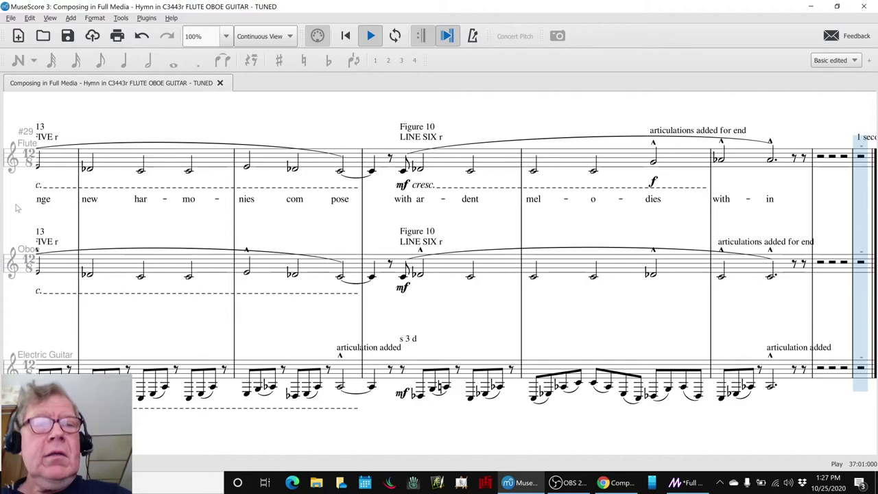
# After playback reaches the final bar, switch to the Google Sheets log
pyautogui.hotkey('alt', 'Tab')
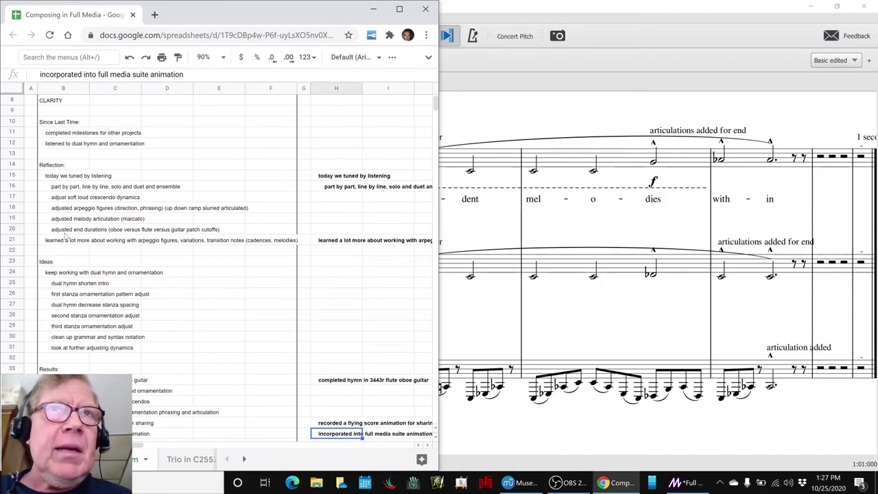
# Enter 'sharing the new version' and 'returning to the other scales and extended chords' from cell B42
pyautogui.scroll(-5, 164, 327)
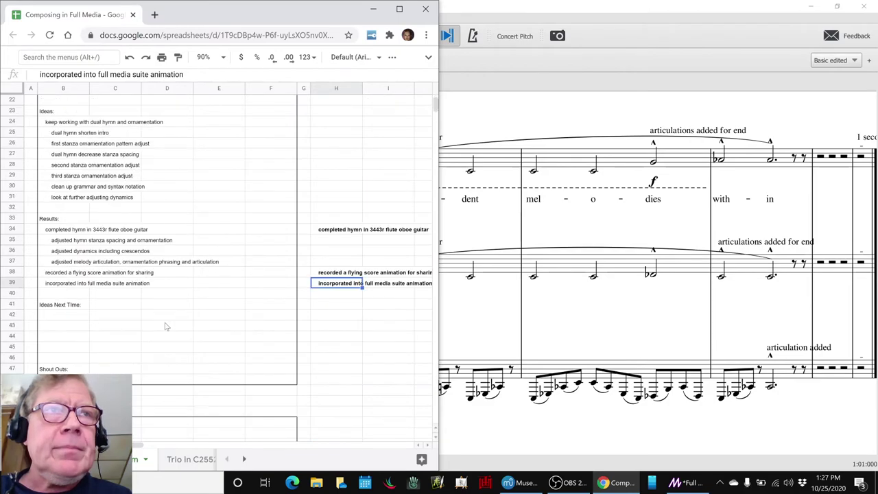
pyautogui.click(74, 317)
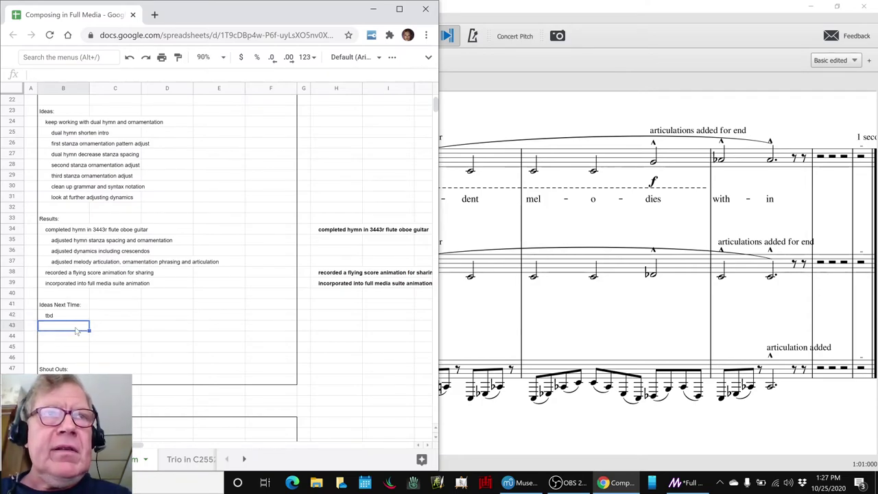
pyautogui.scroll(-9, 77, 331)
pyautogui.scroll(5, 98, 277)
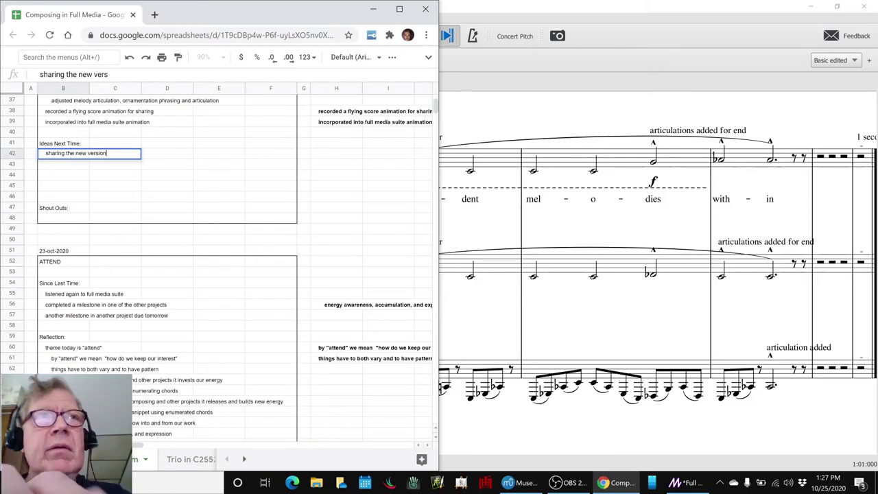
pyautogui.press('Return')
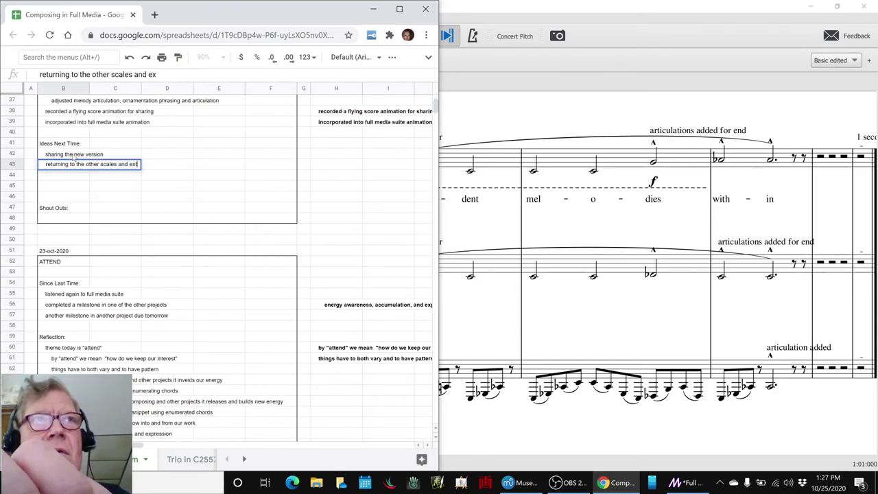
pyautogui.write('s')
pyautogui.press('Return')
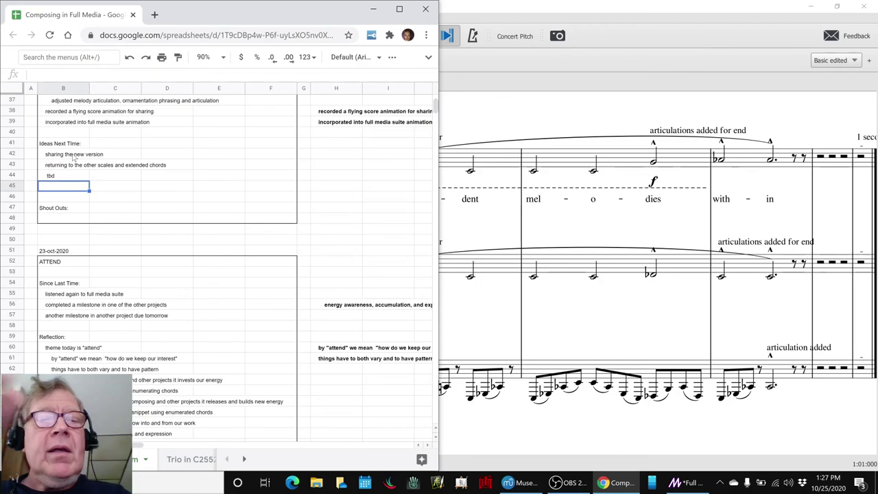
pyautogui.hotkey('alt', 'Tab')
pyautogui.hotkey('alt', 'Tab')
pyautogui.hotkey('alt', 'Tab')
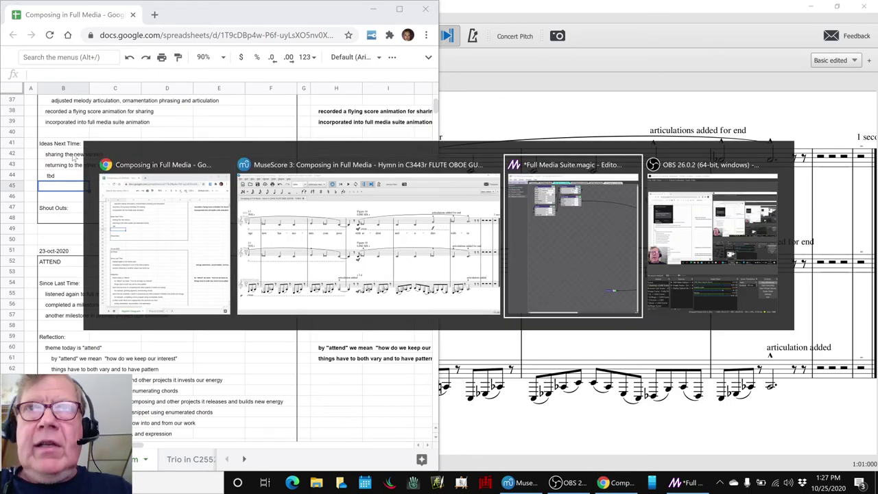